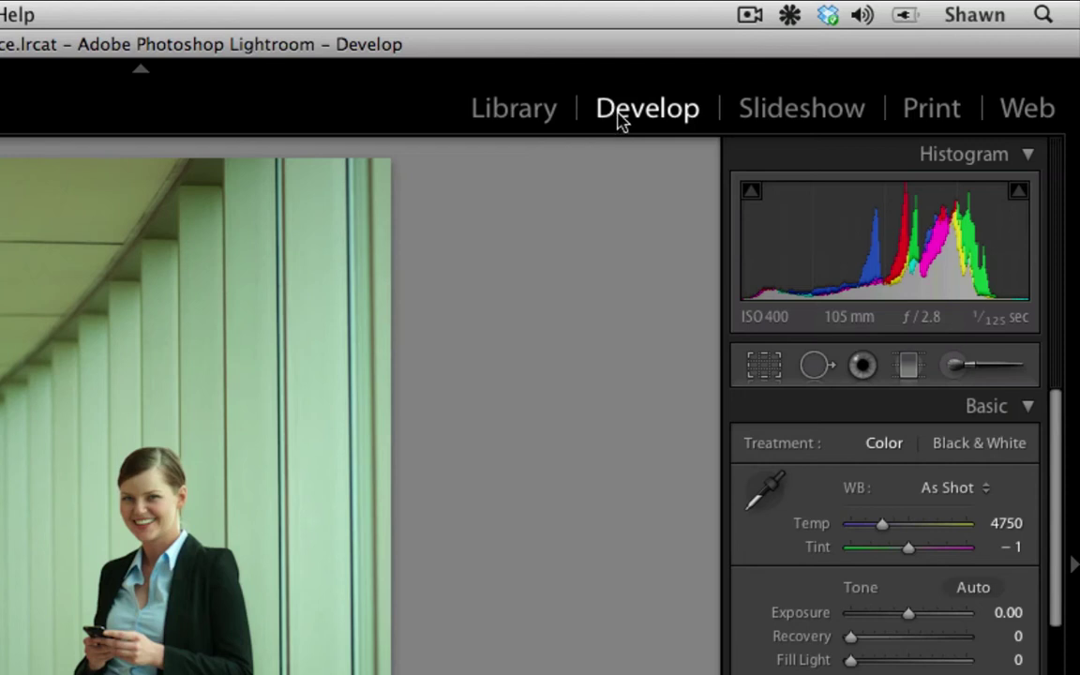
Sample the pale wall beside the woman as the white balance neutral, compare before and after, and put the White Balance Selector away.
left_click(771, 493)
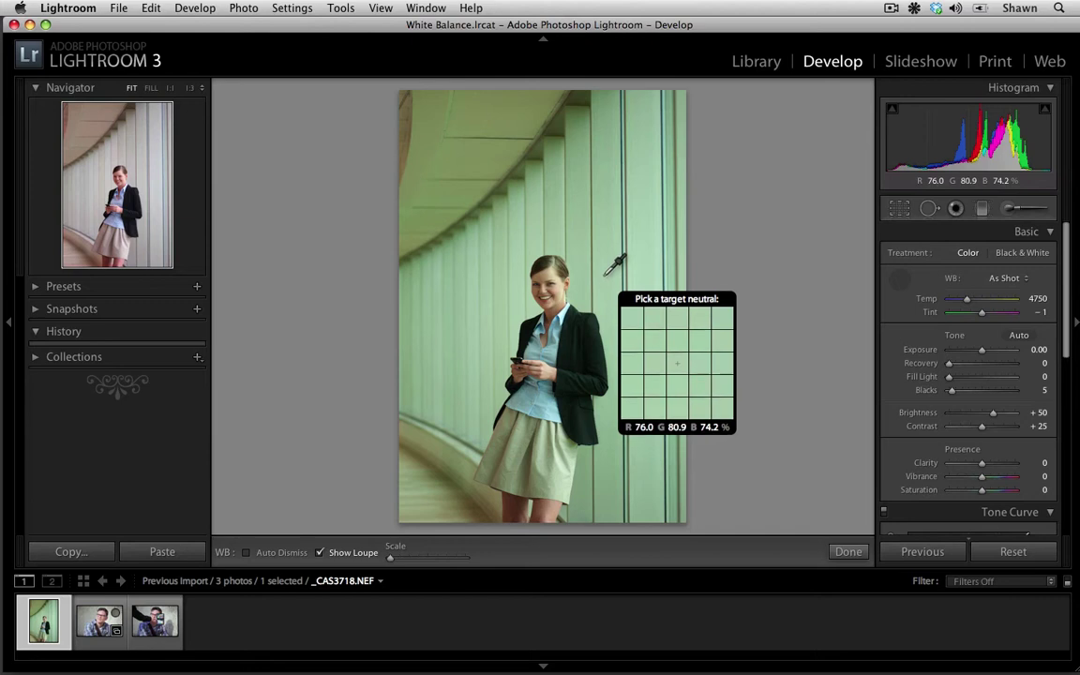
left_click(607, 270)
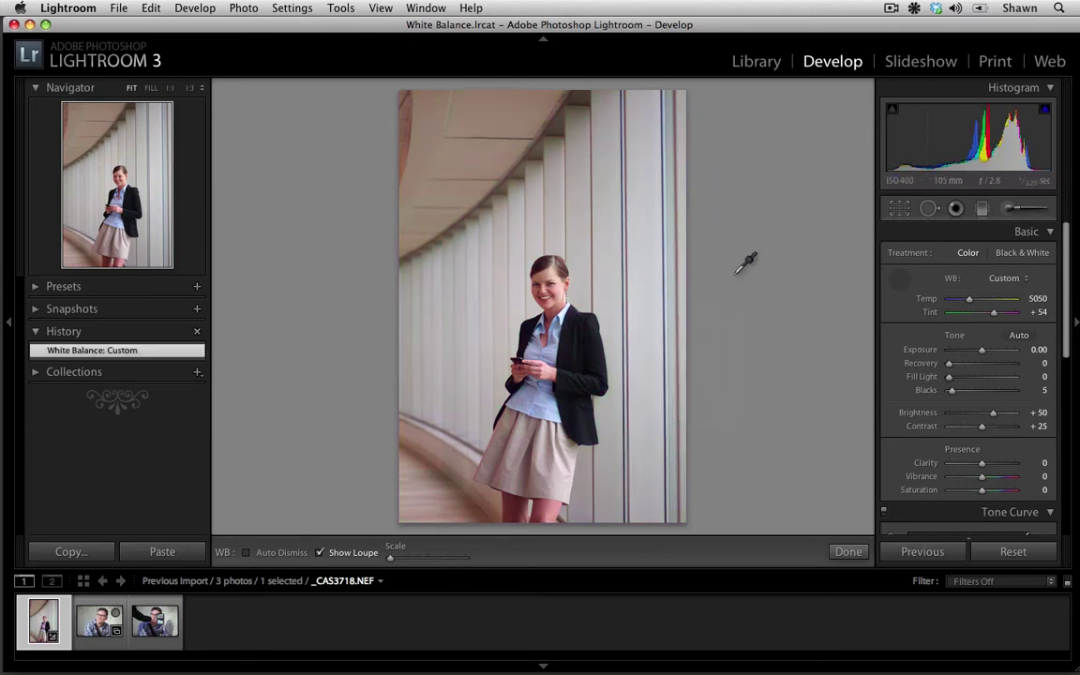
key("backslash")
key("backslash")
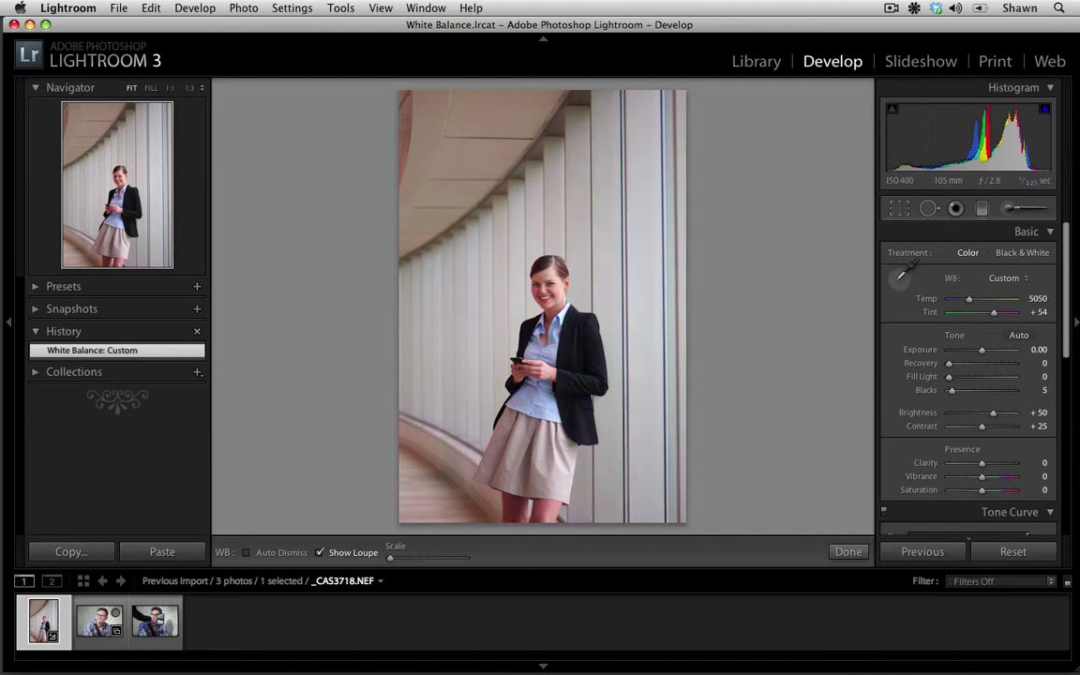
left_click(897, 281)
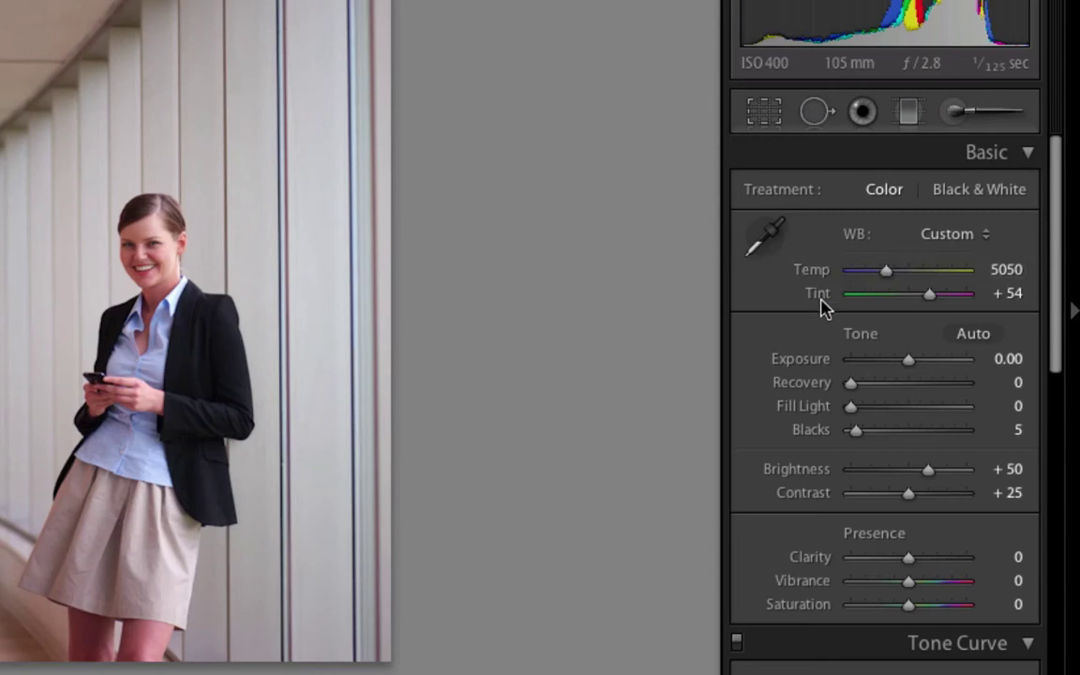
Set the woman photo's white balance temperature to 5350.
left_click(1005, 270)
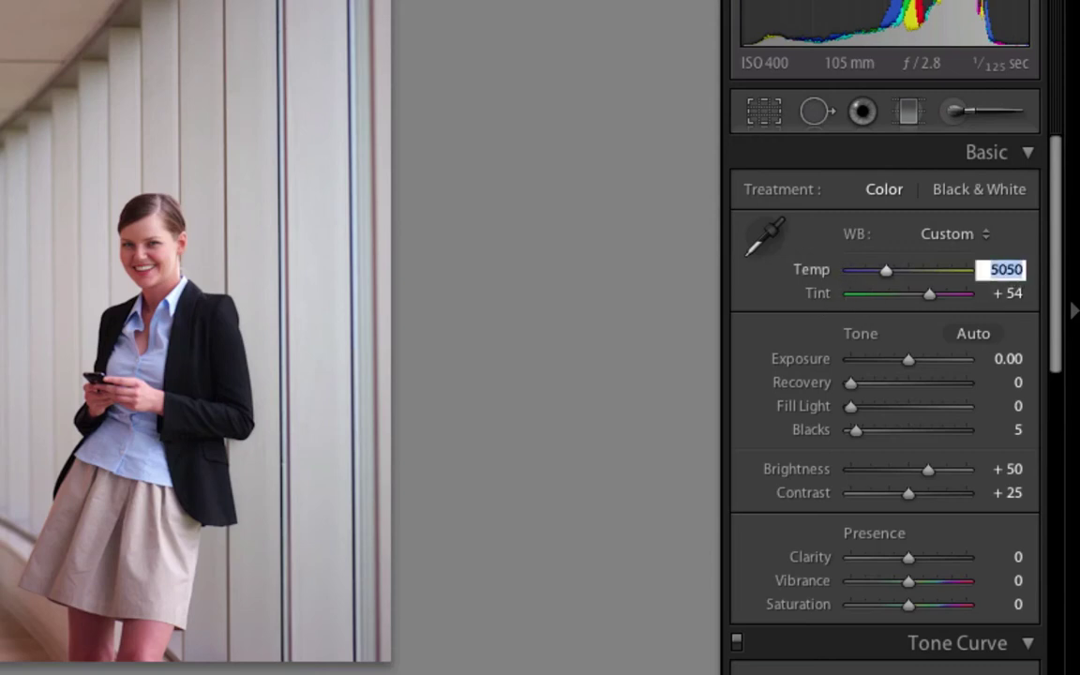
key("Up")
key("Up")
key("Up")
key("Up")
key("Up")
key("Up")
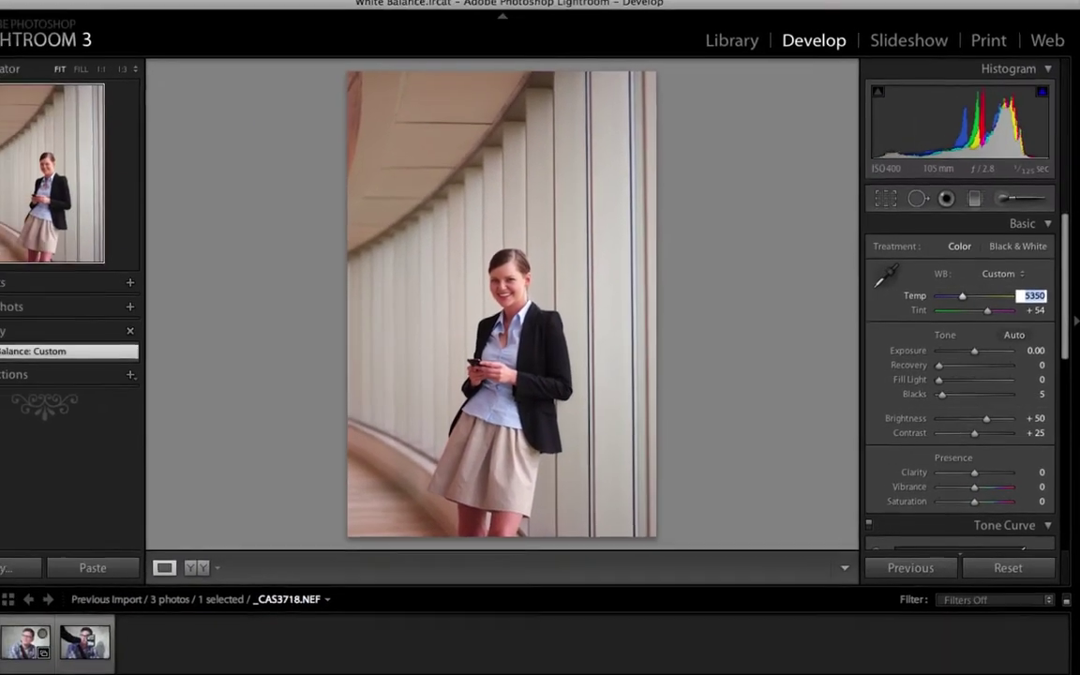
Set the woman photo's white balance tint to +50.
key("Tab")
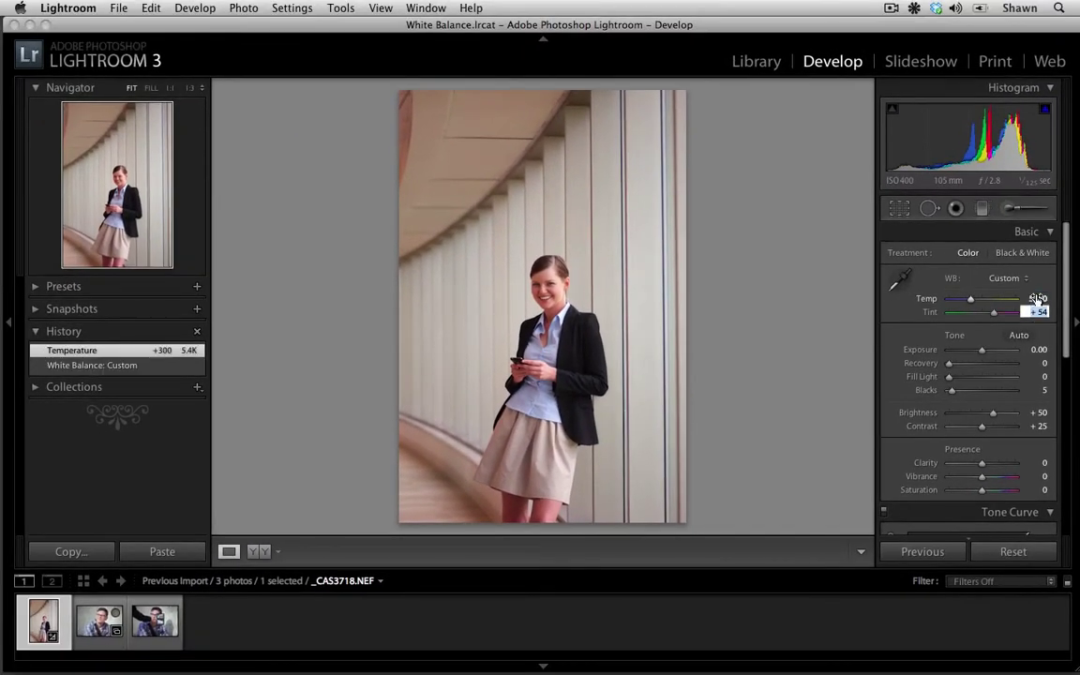
key("Down")
key("Down")
key("Down")
key("Return")
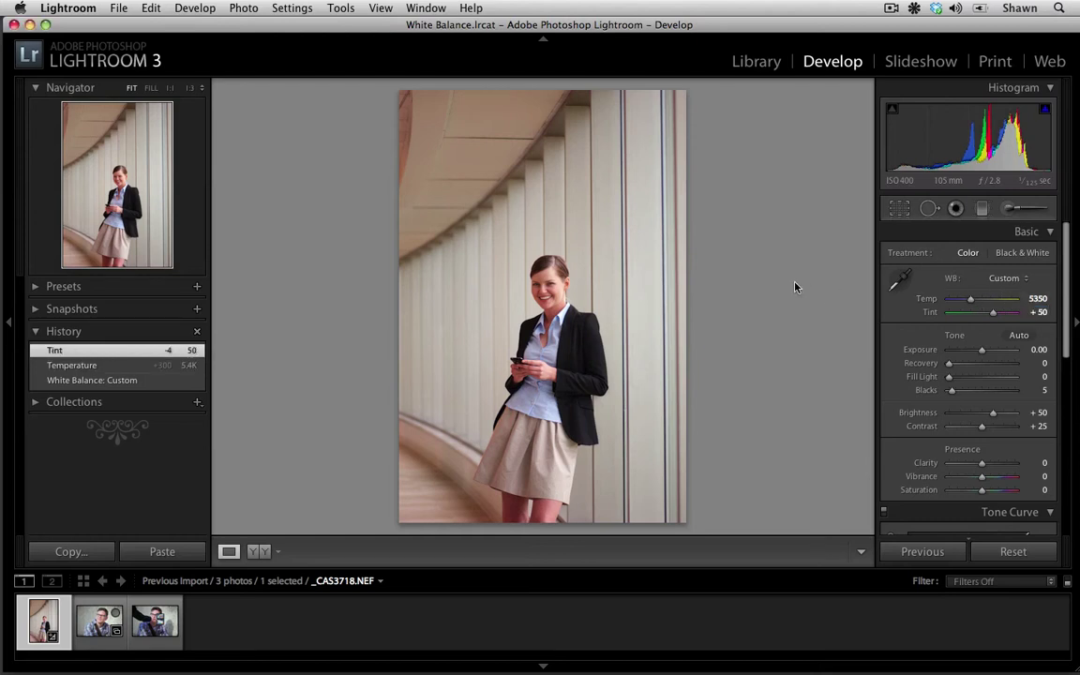
Compare the woman photo before and after the correction, both as a whole and magnified on her face.
key("backslash")
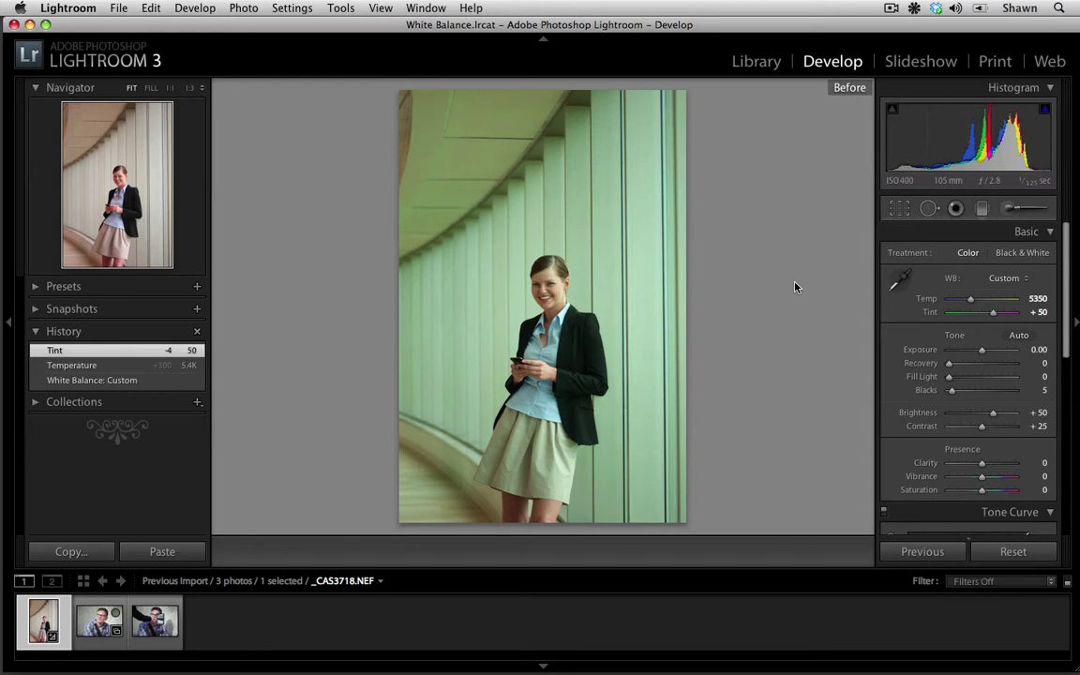
key("backslash")
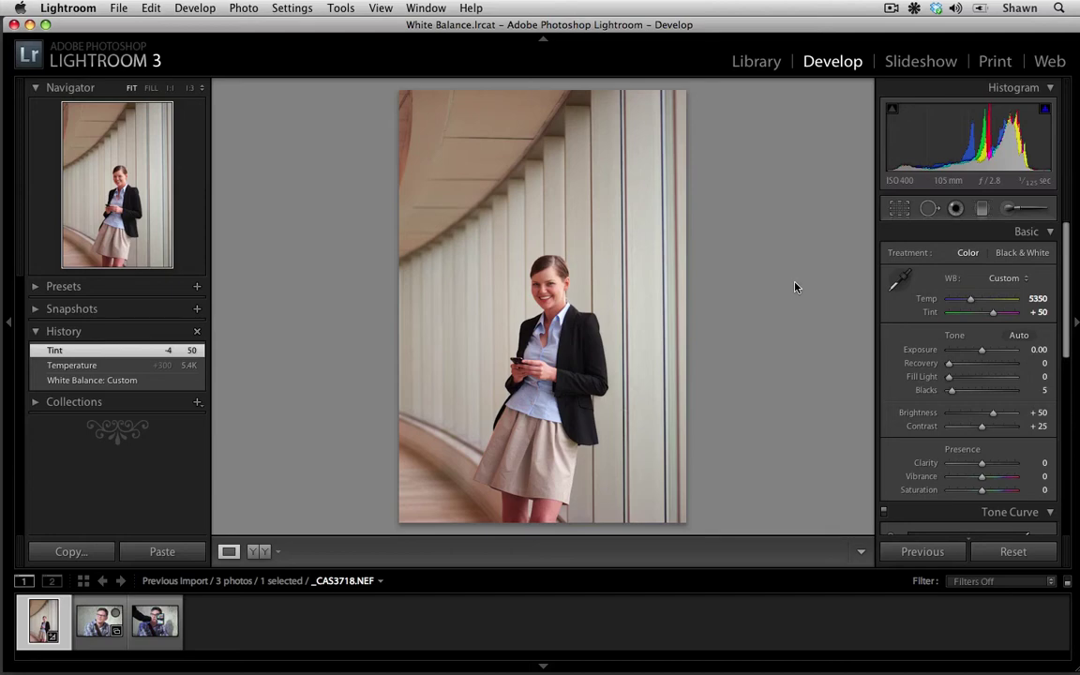
left_click(795, 287)
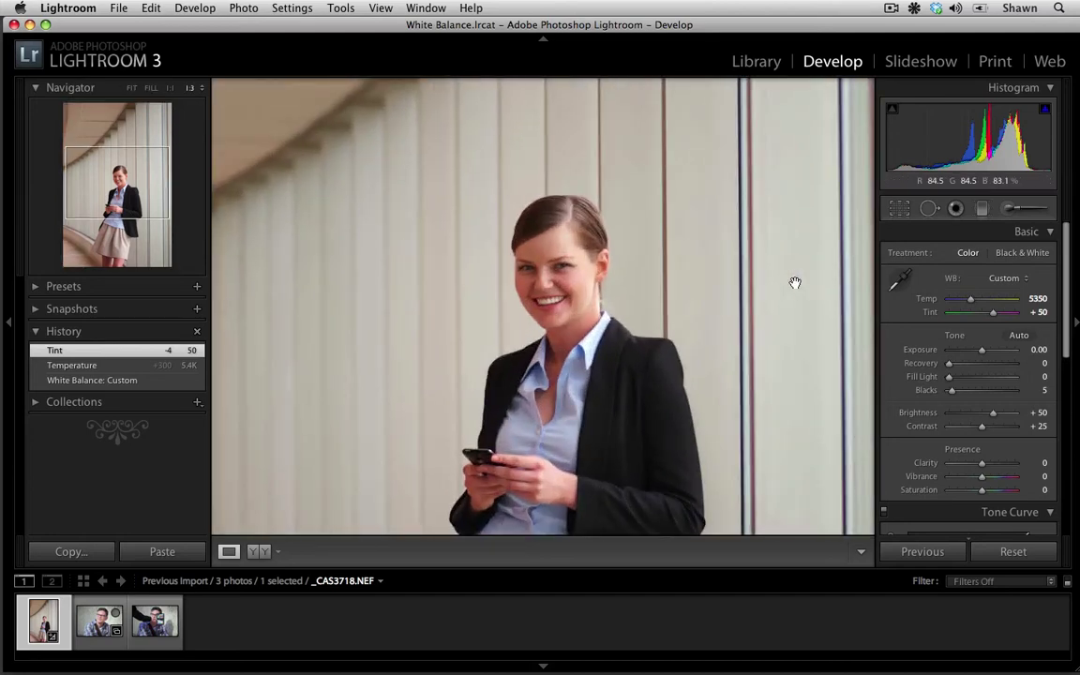
key("backslash")
key("backslash")
left_click(795, 283)
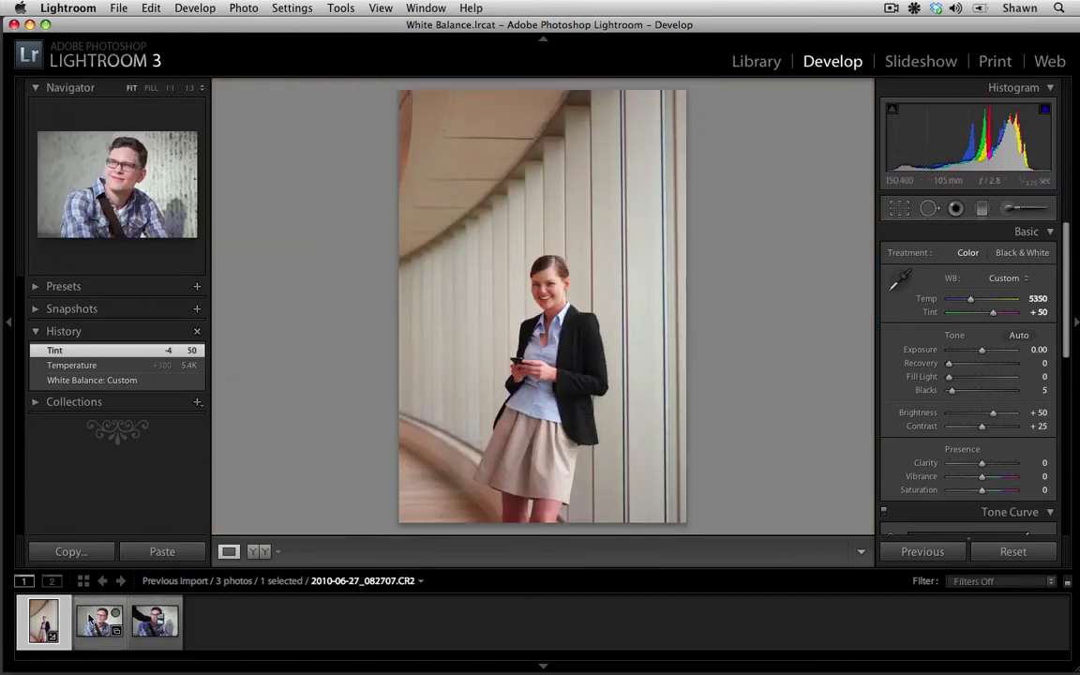
Open photo 2010-06-27_082707.CR2 and sample the man's white T-shirt as the white balance neutral.
left_click(89, 619)
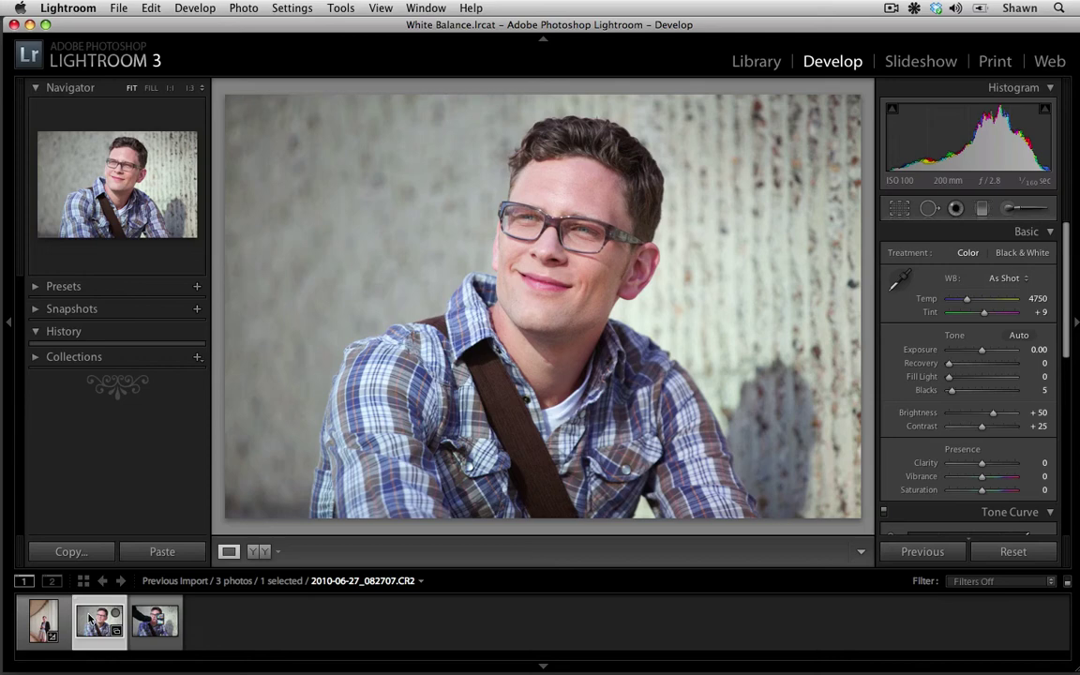
left_click(899, 281)
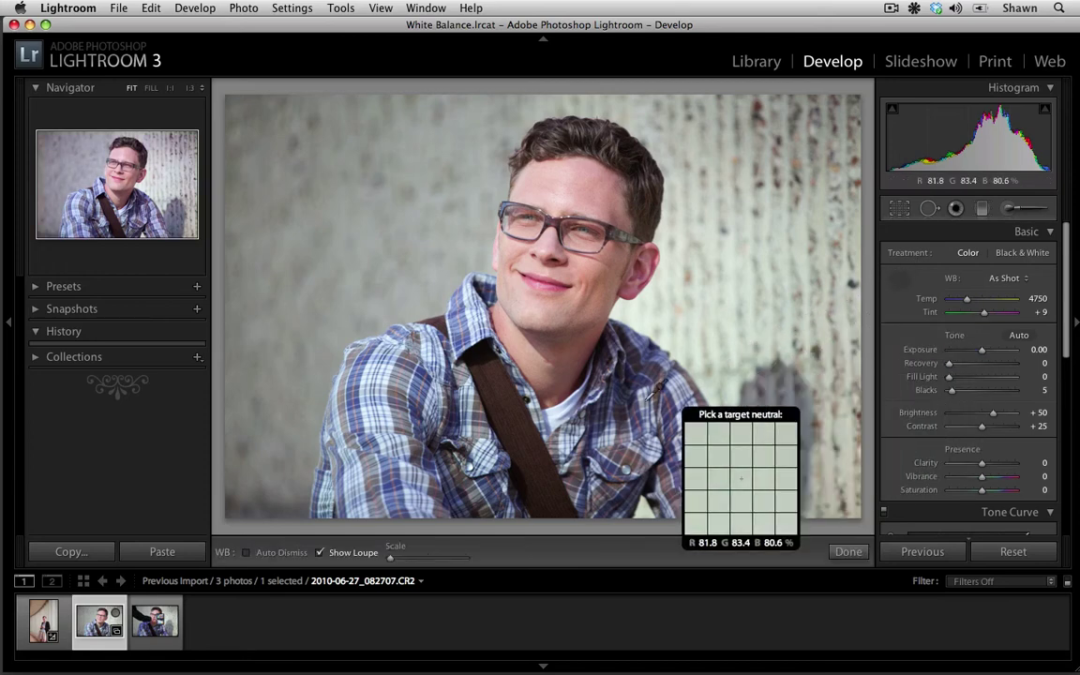
left_click(560, 406)
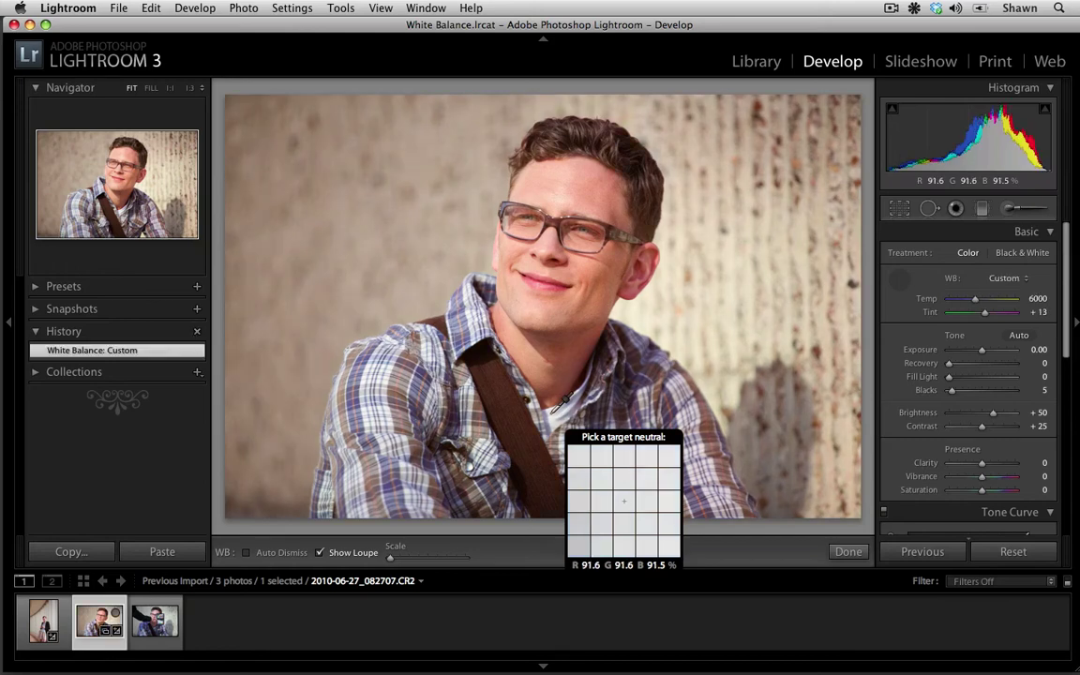
left_click(899, 280)
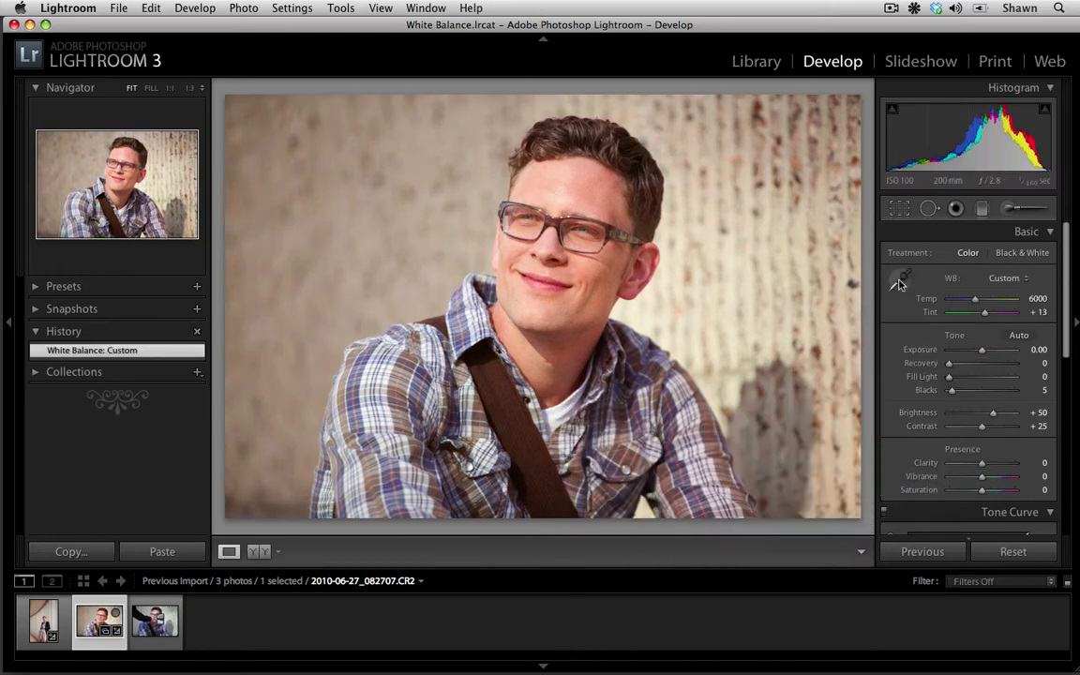
Set the white balance temperature of the man's portrait to 5550 and its tint to +10.
left_click(1038, 298)
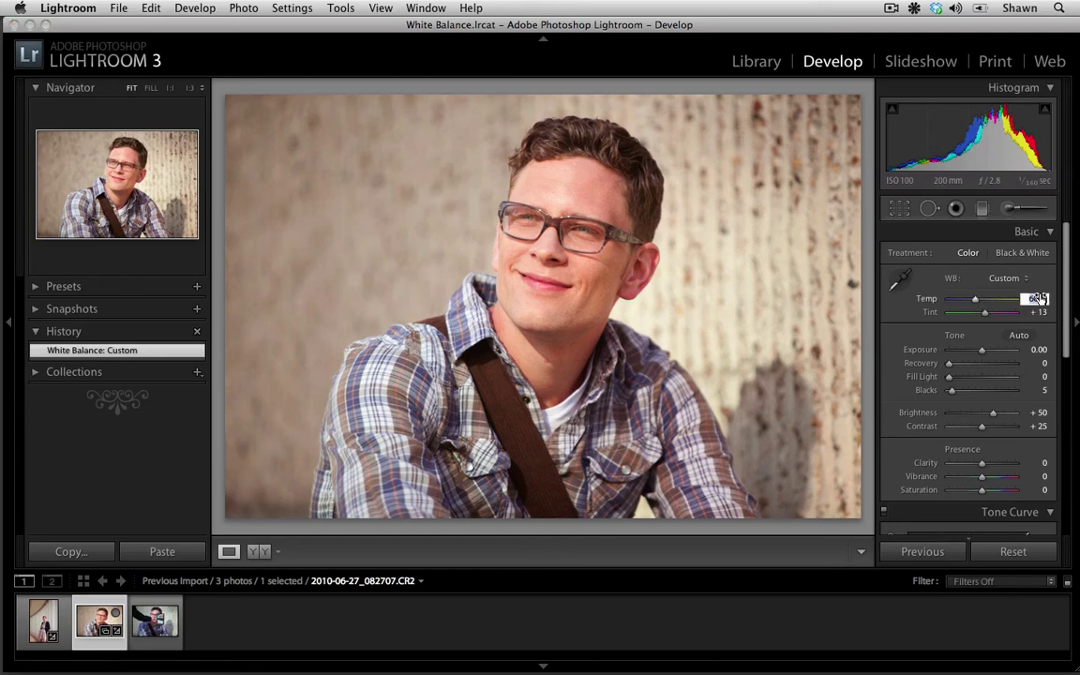
type("5550")
key("Return")
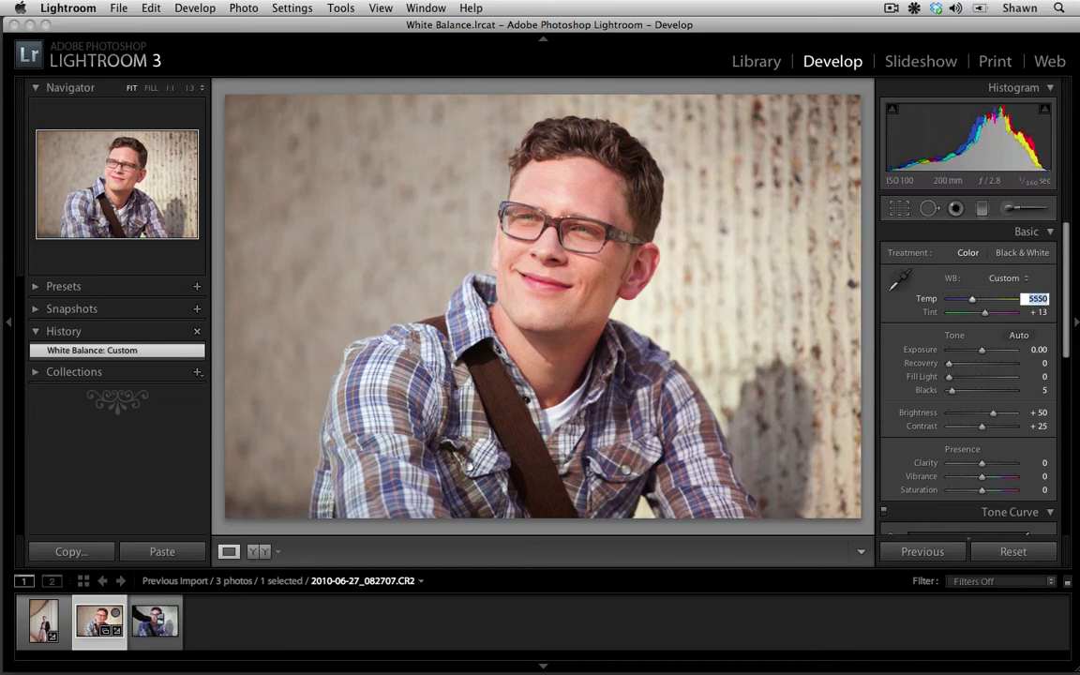
key("Tab")
type("10")
key("Return")
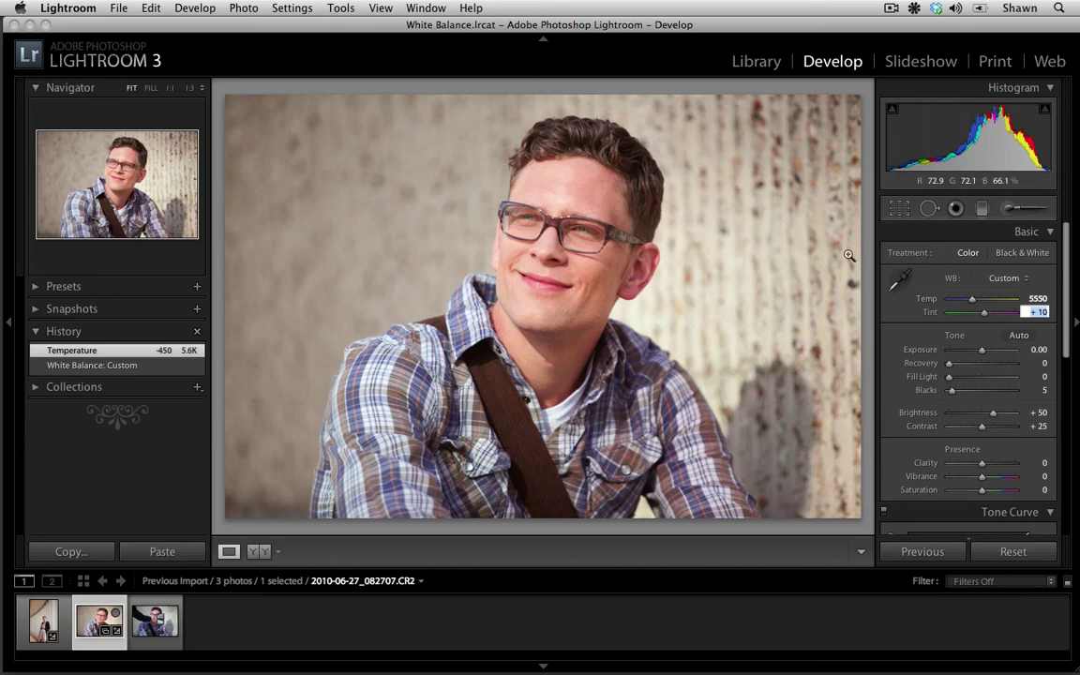
Compare the man's portrait before and after the white balance correction.
key("backslash")
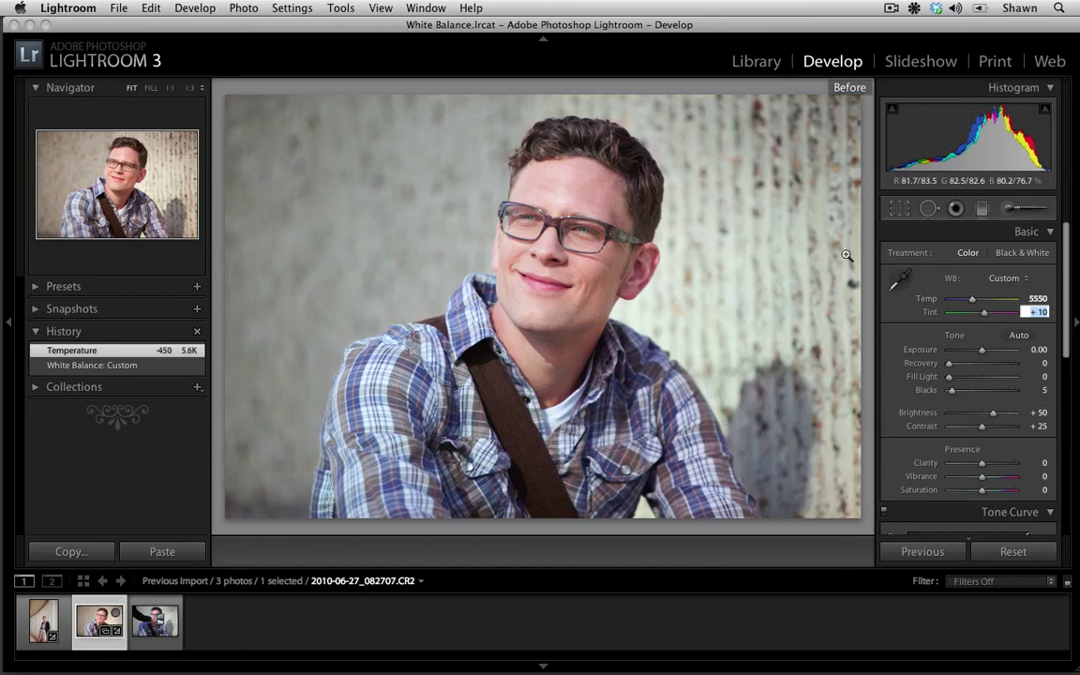
key("backslash")
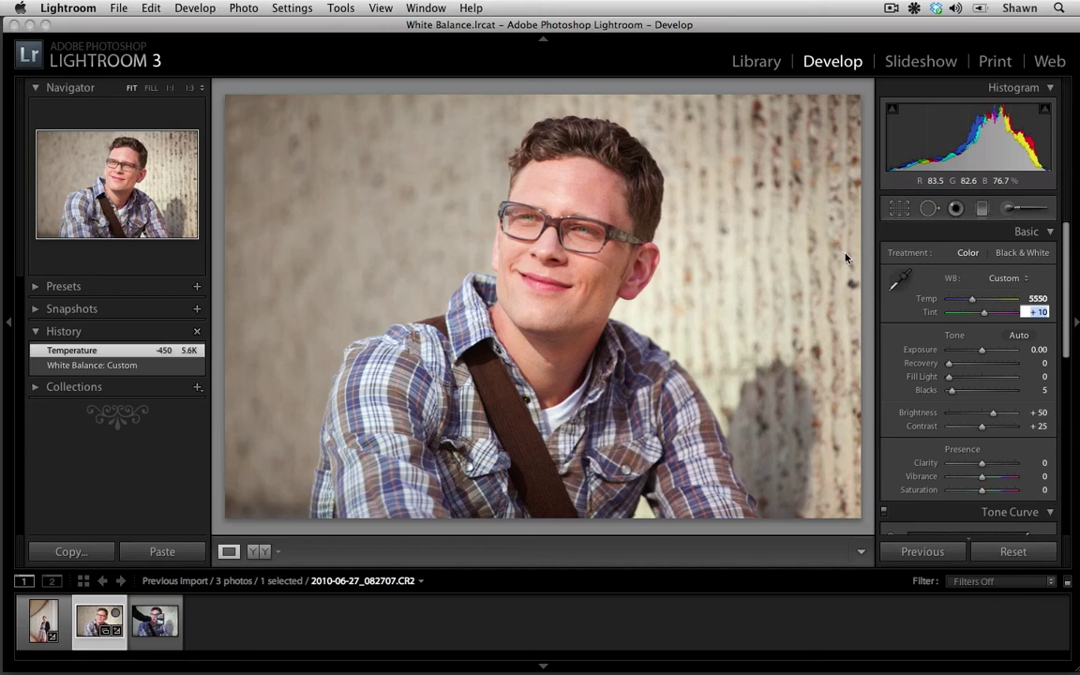
key("backslash")
key("backslash")
Open photo 2010-06-27_082713.CR2 and sample a gray patch in the color checker's top row as the white balance neutral.
left_click(156, 621)
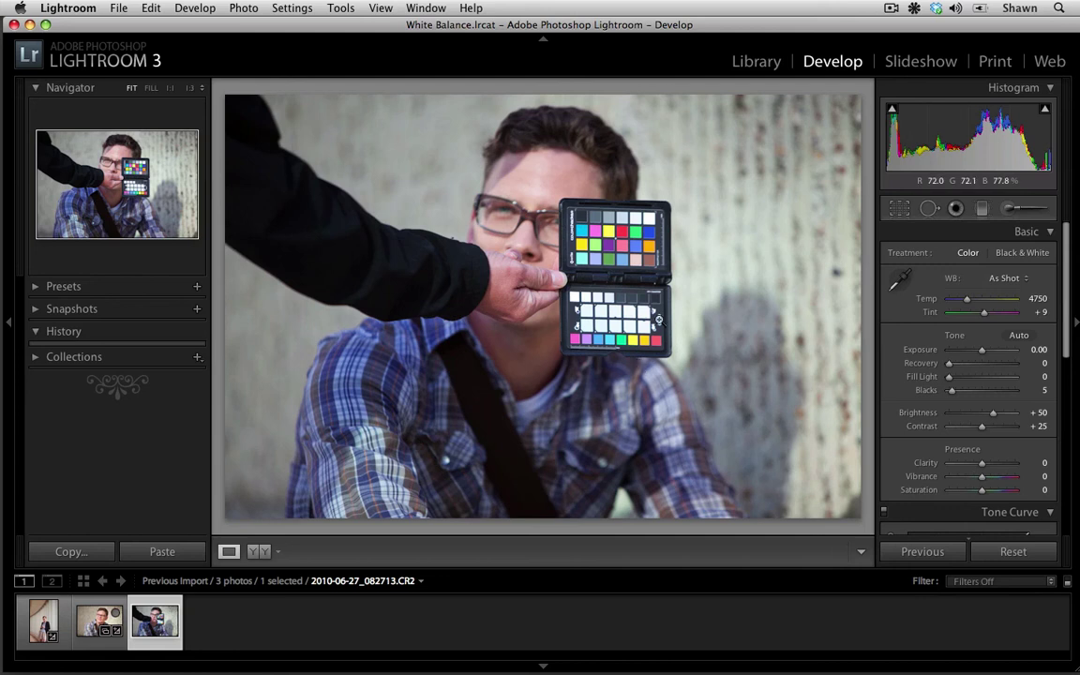
left_click(900, 279)
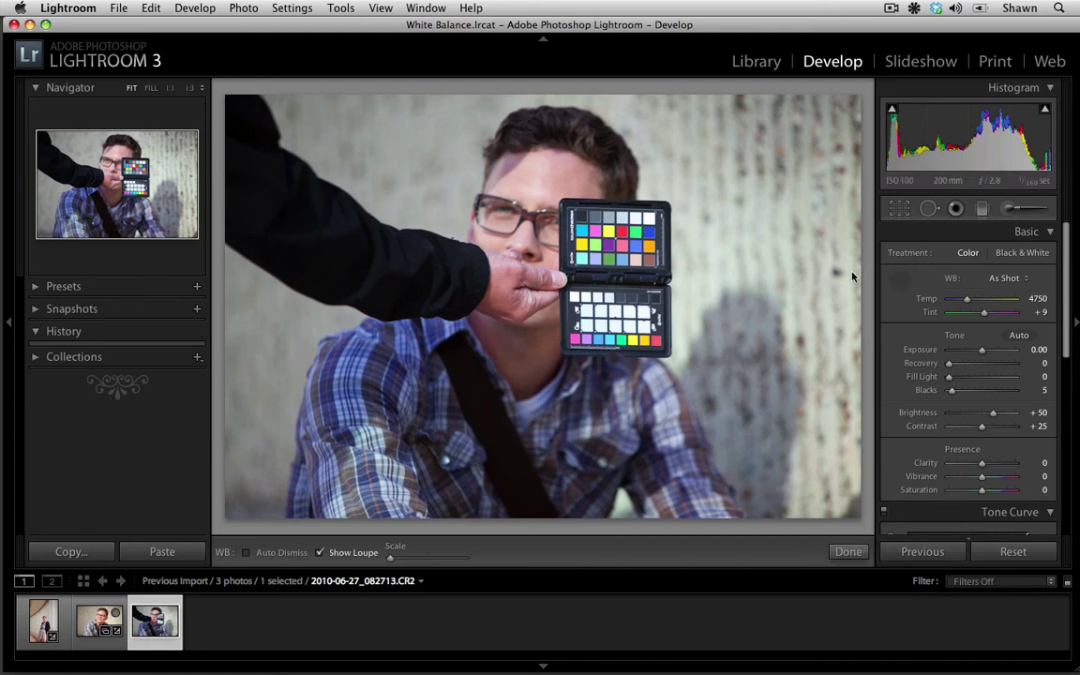
left_click(615, 217)
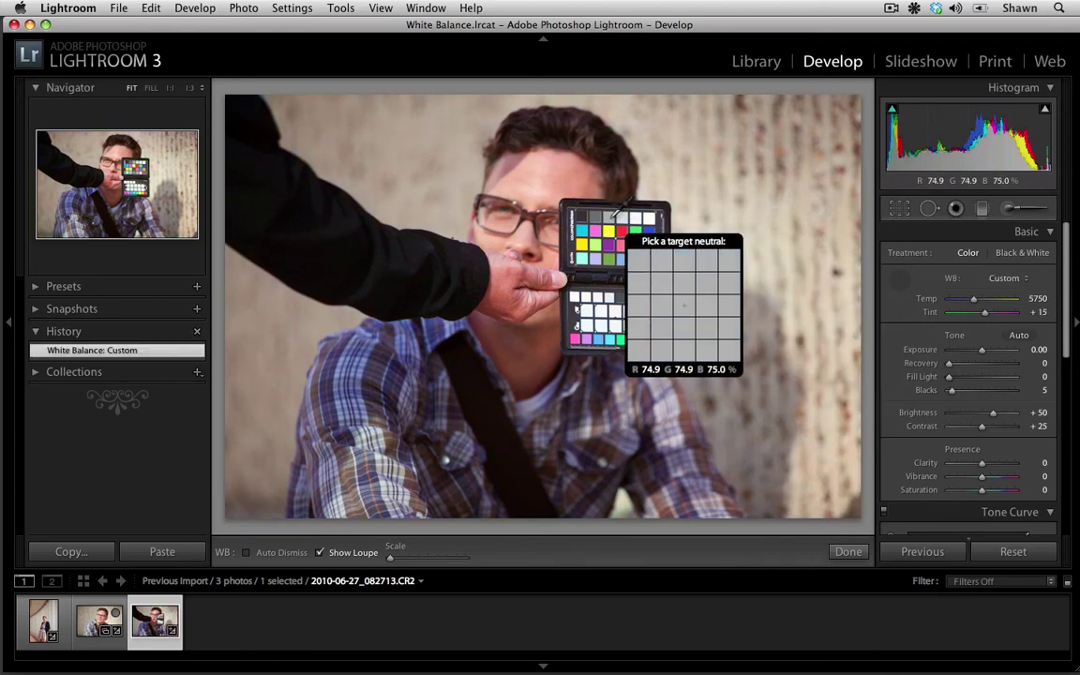